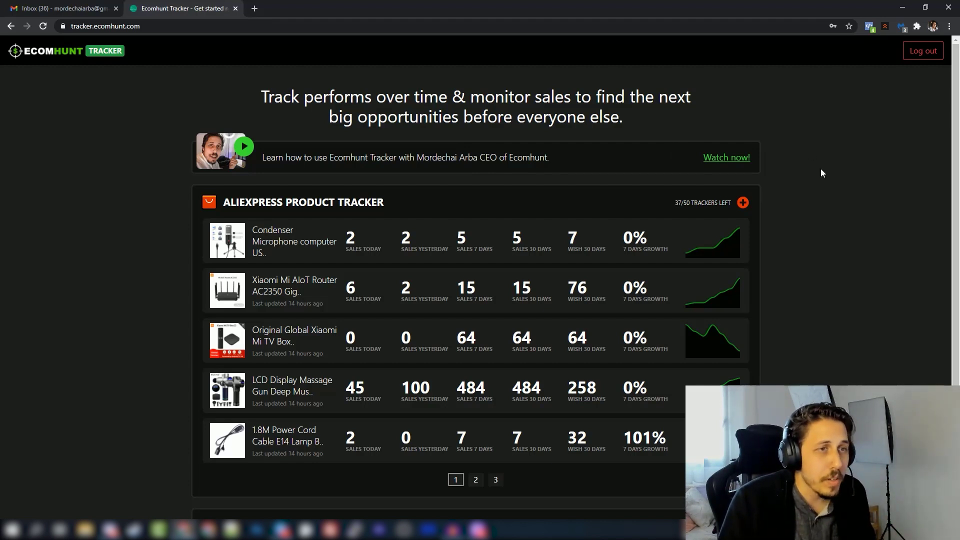
Scroll through the dashboard, highlighting the FACEBOOK ADS TRACKER and SHOPIFY TRACKER headings
{"action": "scroll", "coordinate": [821, 169], "scroll_direction": "down", "scroll_amount": 2}
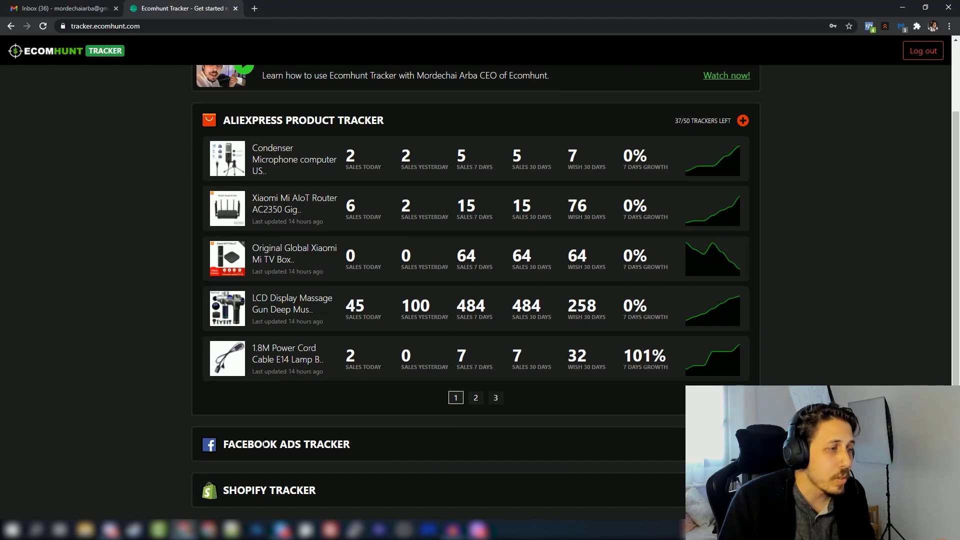
{"action": "left_click_drag", "start_coordinate": [357, 450], "coordinate": [201, 446]}
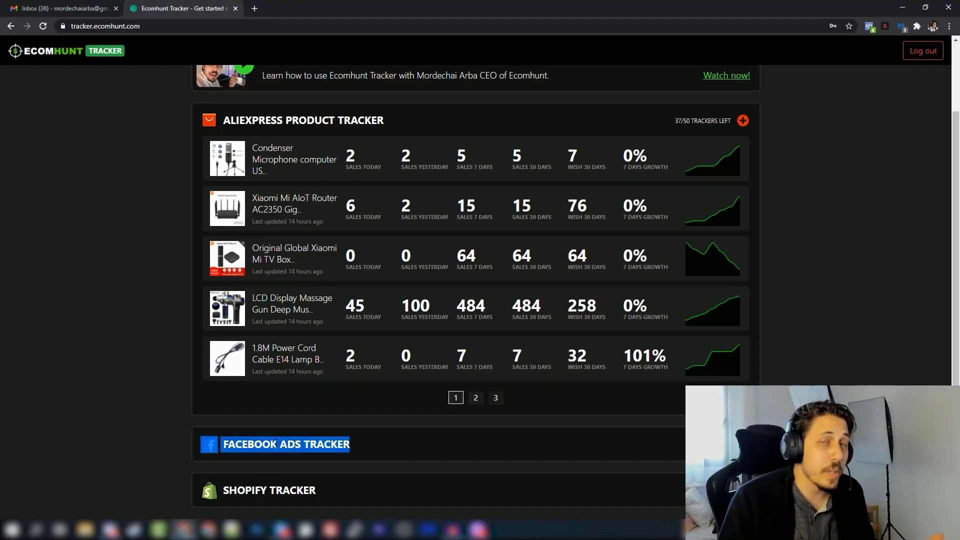
{"action": "left_click", "coordinate": [278, 444]}
{"action": "triple_click", "coordinate": [278, 444]}
{"action": "left_click_drag", "start_coordinate": [335, 498], "coordinate": [352, 486]}
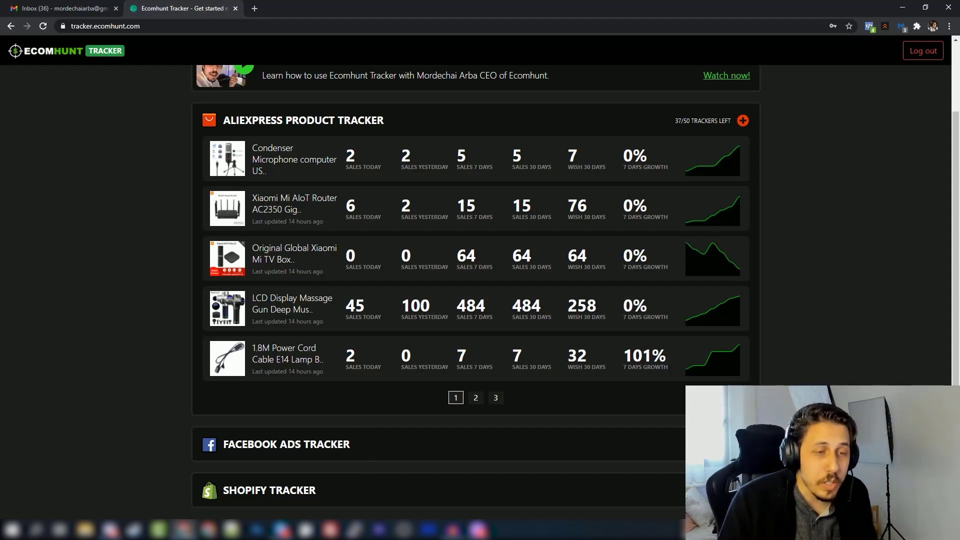
{"action": "scroll", "coordinate": [684, 442], "scroll_direction": "up", "scroll_amount": 2}
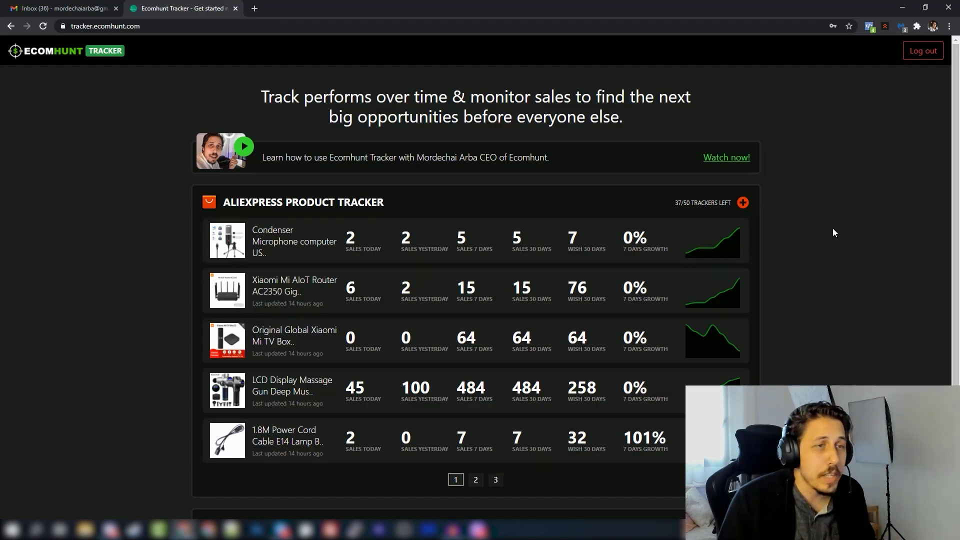
Scroll down to the ALIEXPRESS PRODUCT TRACKER list and highlight its heading
{"action": "scroll", "coordinate": [833, 229], "scroll_direction": "down", "scroll_amount": 1}
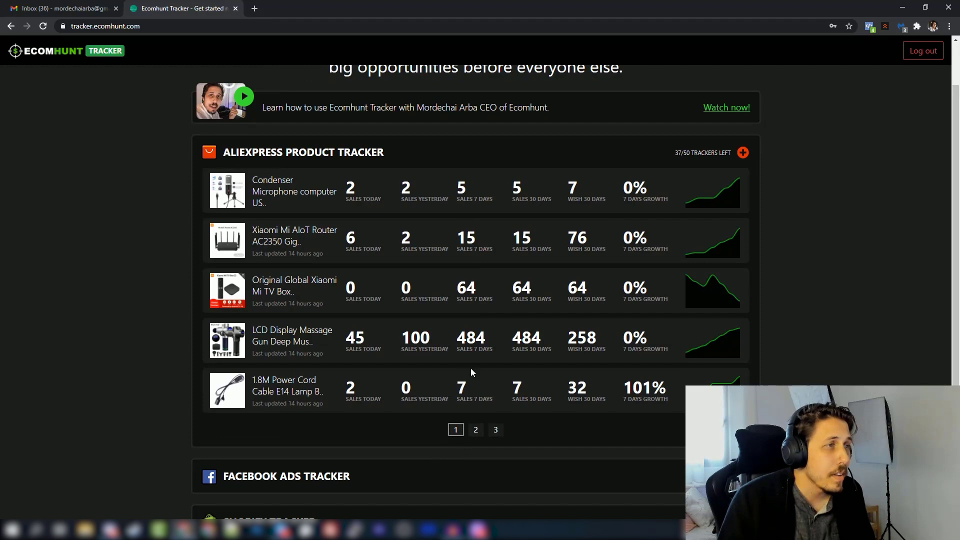
{"action": "left_click_drag", "start_coordinate": [223, 152], "coordinate": [404, 152]}
{"action": "left_click", "coordinate": [411, 153]}
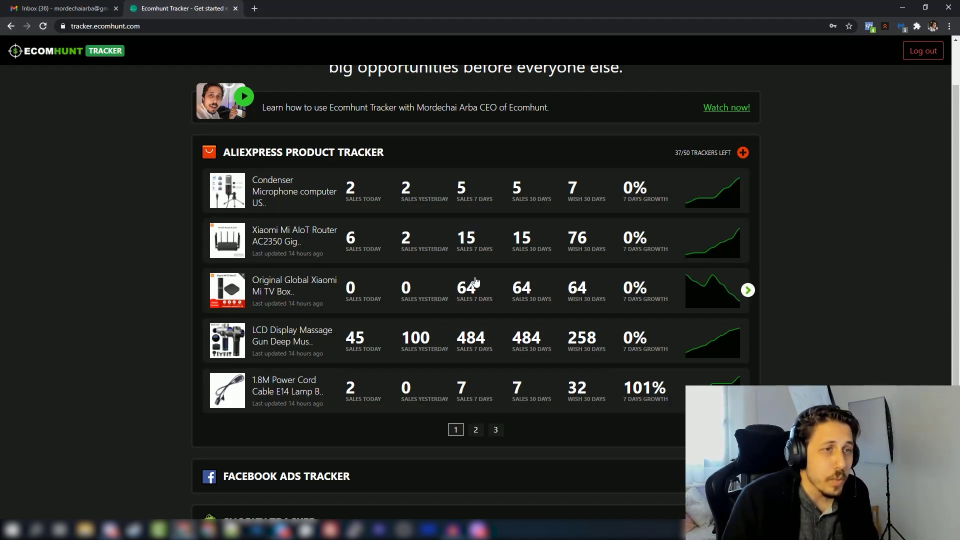
Show the LCD Display Massage Gun stats, open its AliExpress page in a new tab, and return to the tracker
{"action": "left_click", "coordinate": [505, 347]}
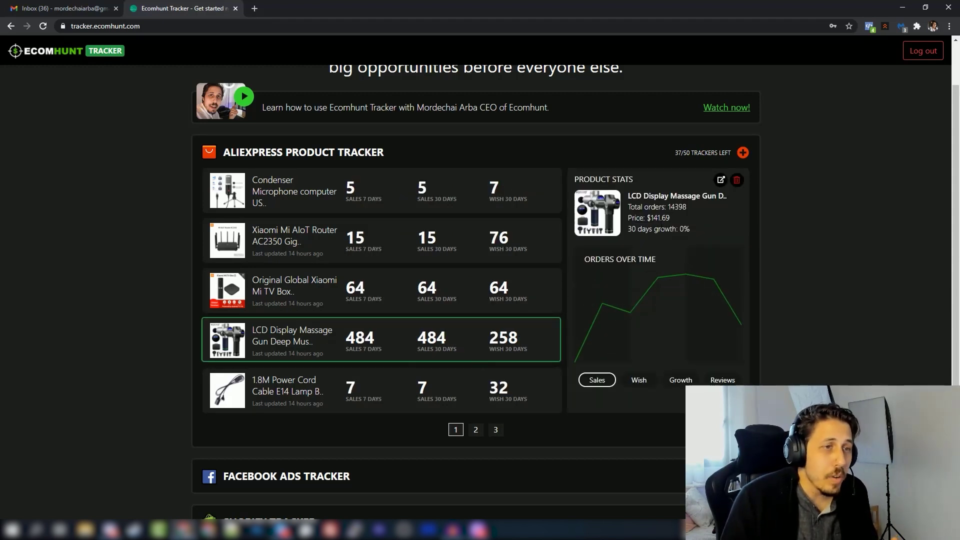
{"action": "mouse_move", "coordinate": [713, 280]}
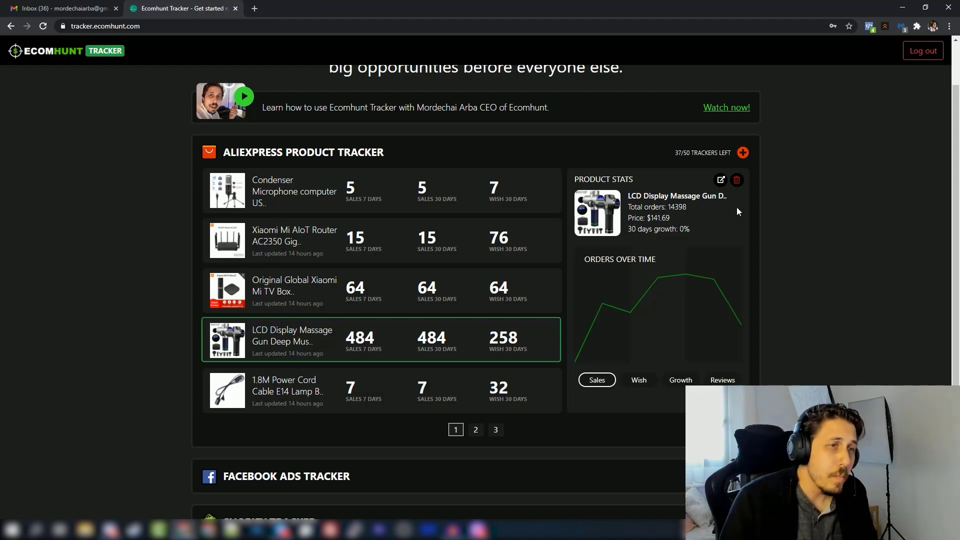
{"action": "left_click", "coordinate": [720, 181]}
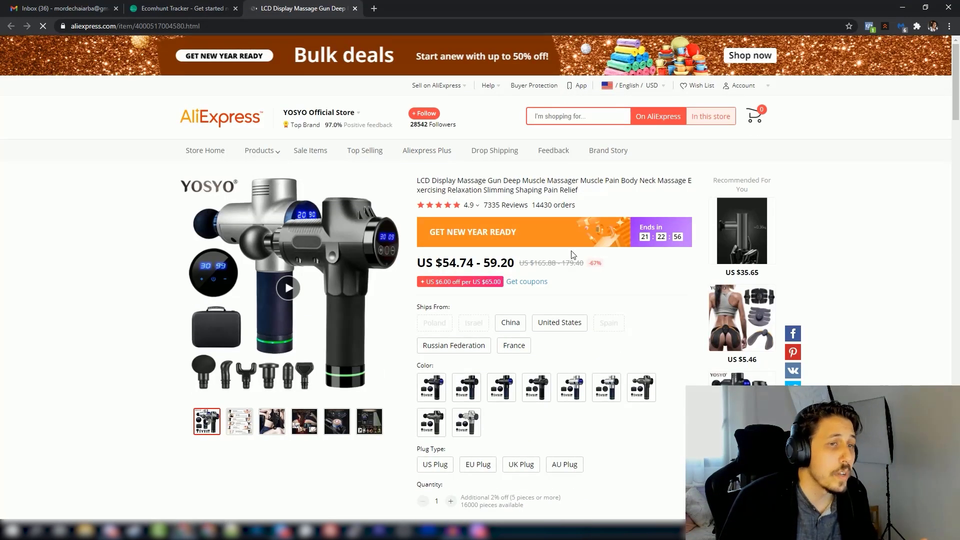
{"action": "key", "text": "ctrl+shift+Tab"}
{"action": "left_click", "coordinate": [699, 217]}
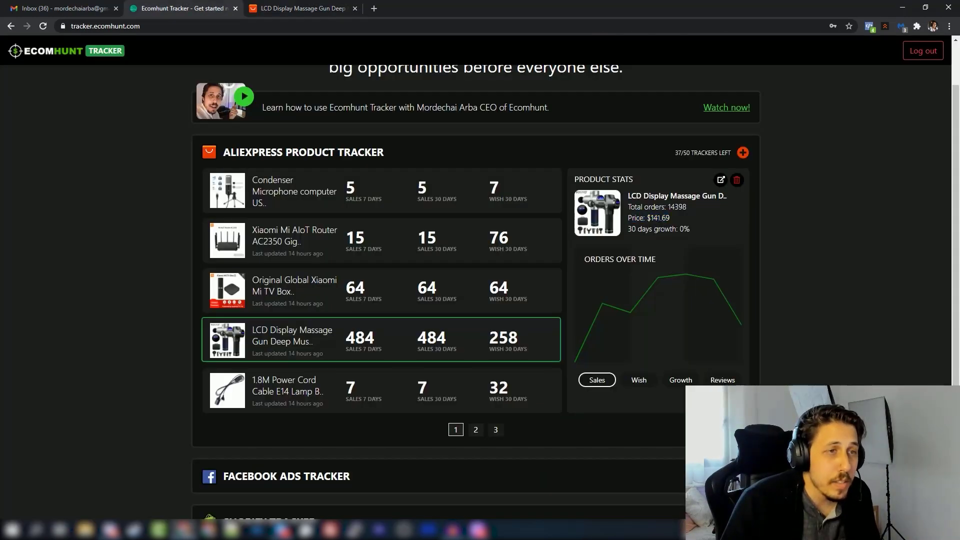
{"action": "left_click_drag", "start_coordinate": [662, 216], "coordinate": [593, 215]}
{"action": "left_click", "coordinate": [684, 222]}
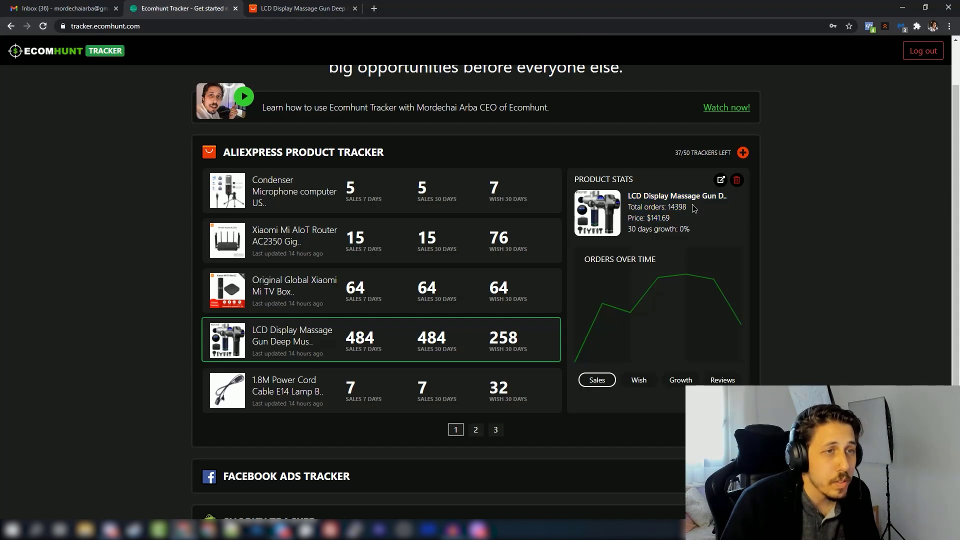
{"action": "left_click_drag", "start_coordinate": [694, 208], "coordinate": [629, 210]}
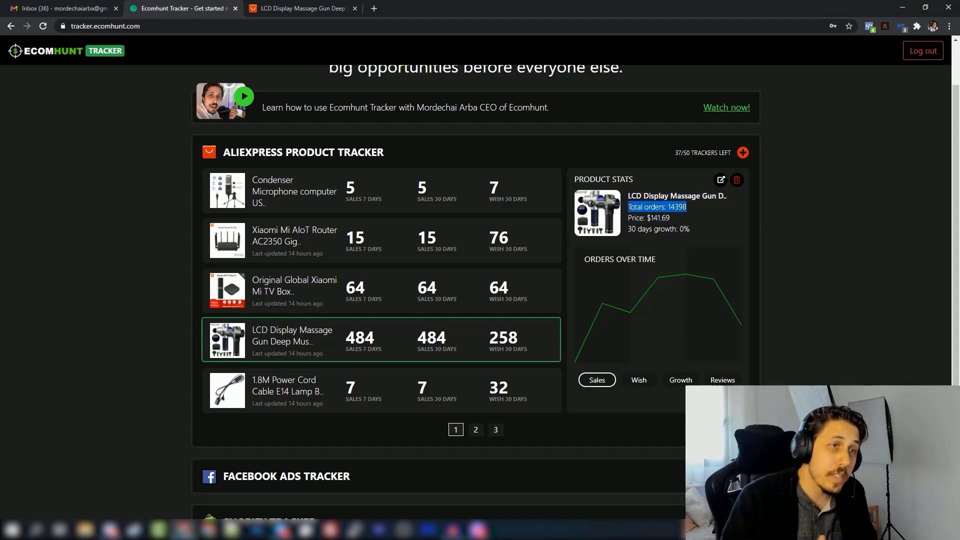
{"action": "left_click", "coordinate": [684, 208]}
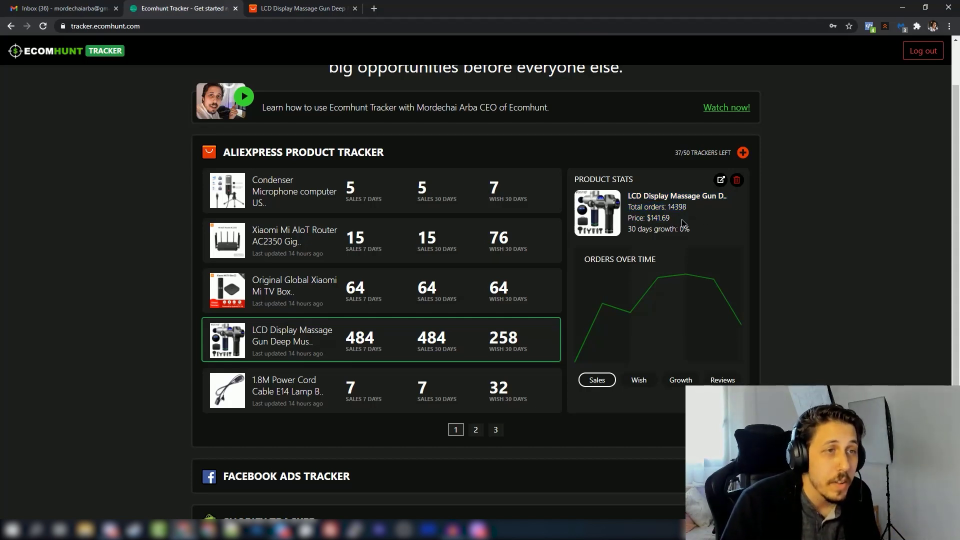
{"action": "left_click_drag", "start_coordinate": [629, 229], "coordinate": [701, 232]}
{"action": "left_click", "coordinate": [702, 233]}
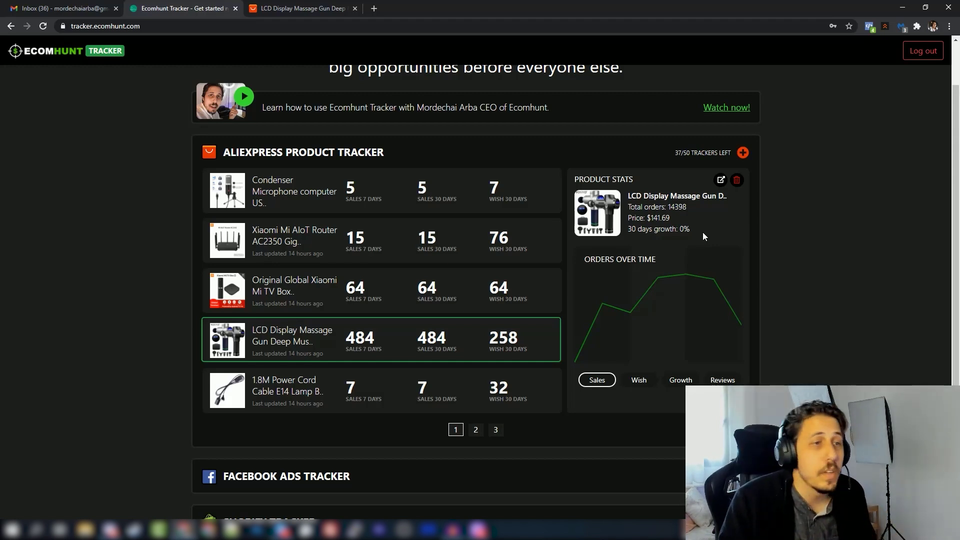
{"action": "mouse_move", "coordinate": [615, 325]}
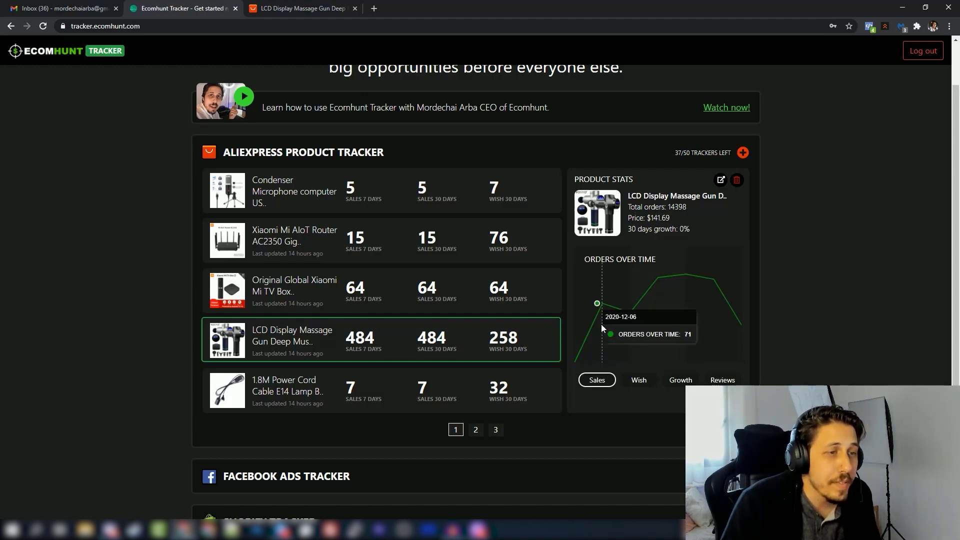
{"action": "mouse_move", "coordinate": [710, 282]}
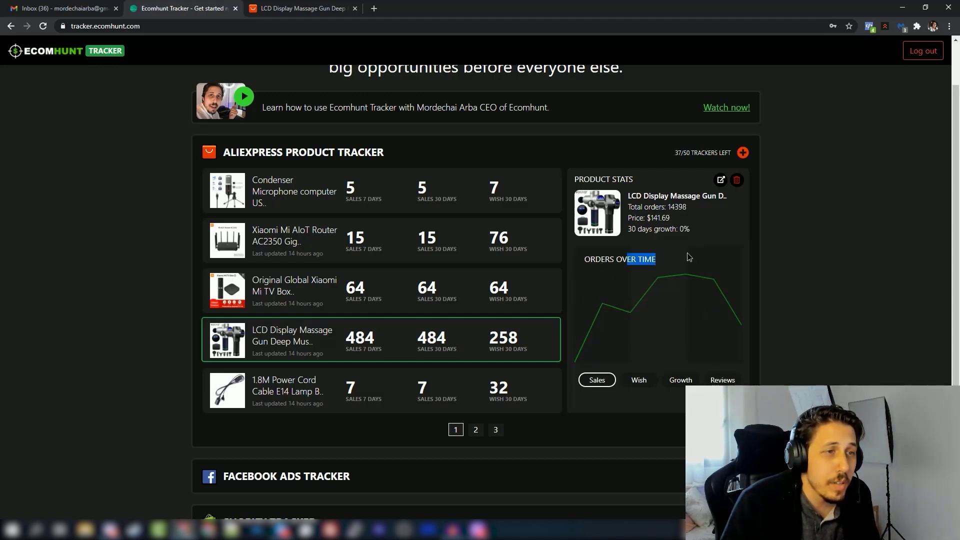
{"action": "mouse_move", "coordinate": [643, 360]}
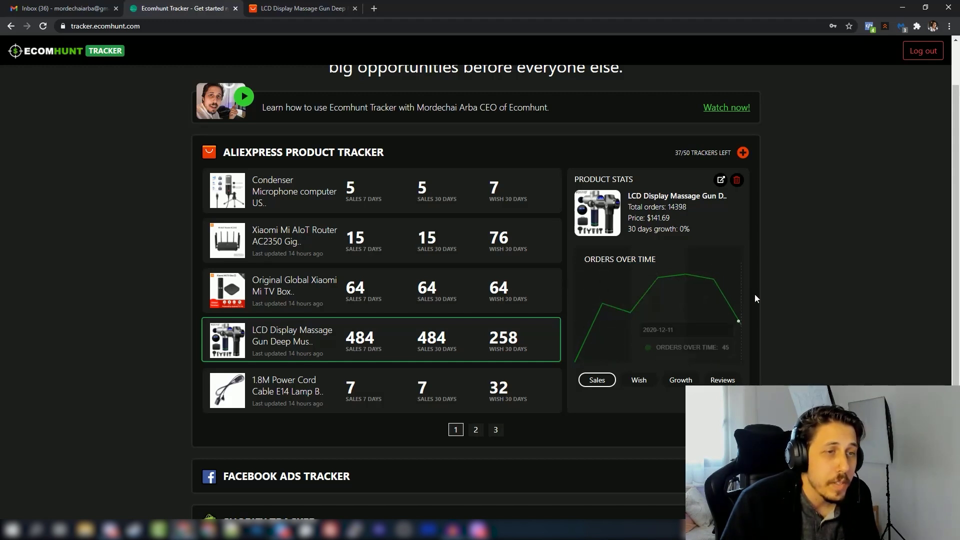
Switch the massage gun chart through wishes, growth and reviews over time
{"action": "left_click", "coordinate": [638, 389]}
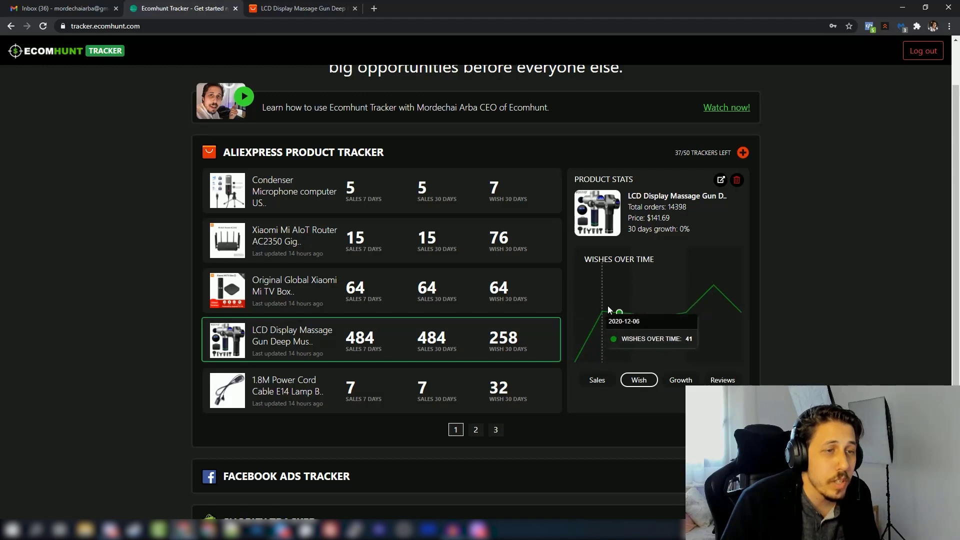
{"action": "left_click", "coordinate": [681, 381]}
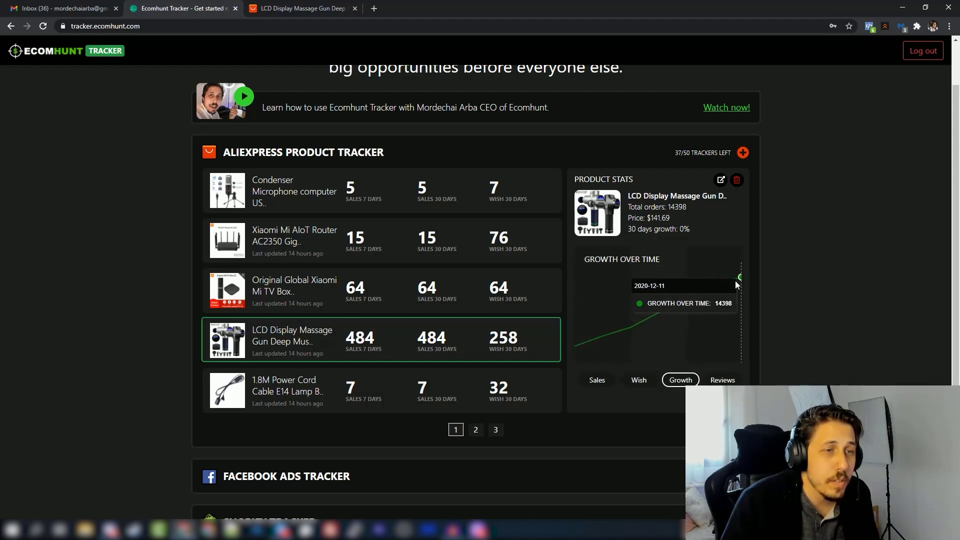
{"action": "left_click", "coordinate": [732, 381]}
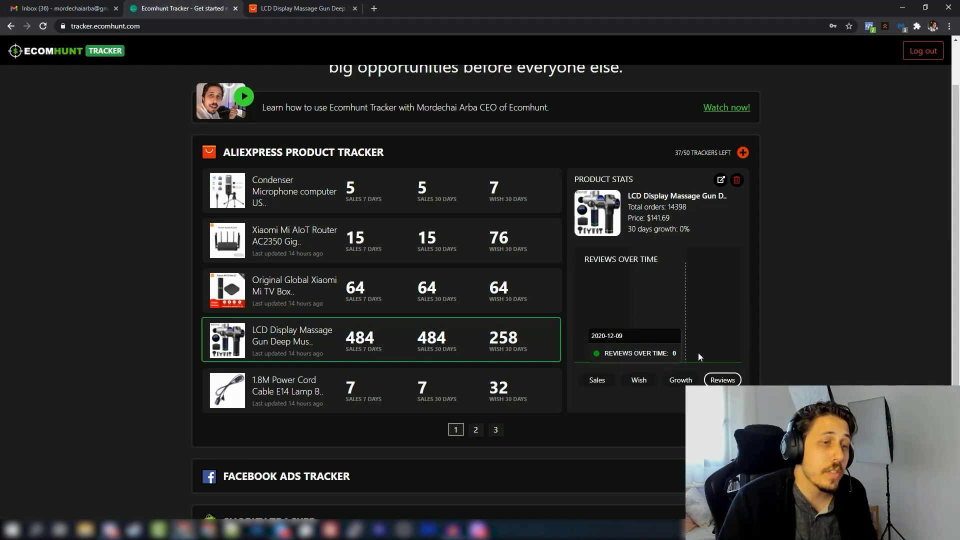
Show the Xiaomi TV box, then Xiaomi router stats, and highlight the 37/50 trackers left count
{"action": "left_click", "coordinate": [436, 296]}
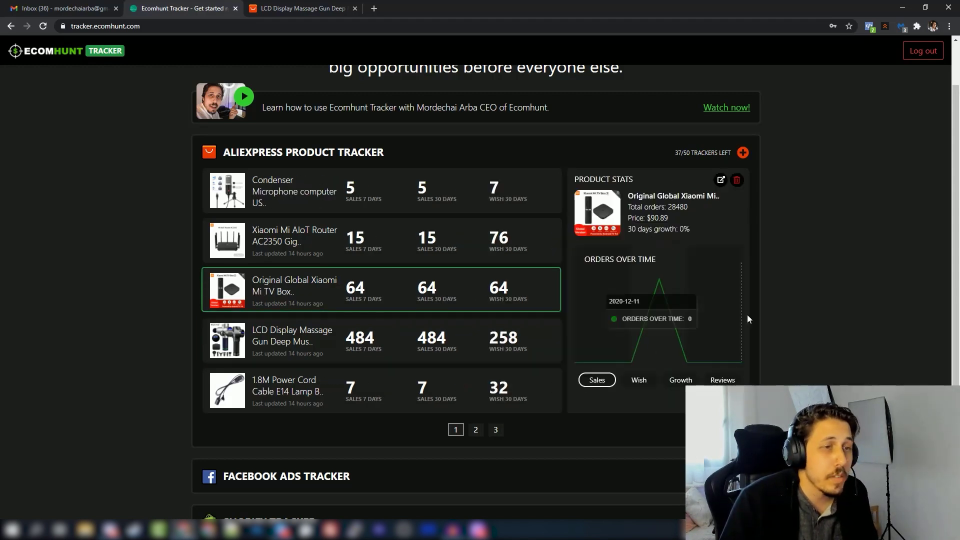
{"action": "left_click", "coordinate": [389, 259]}
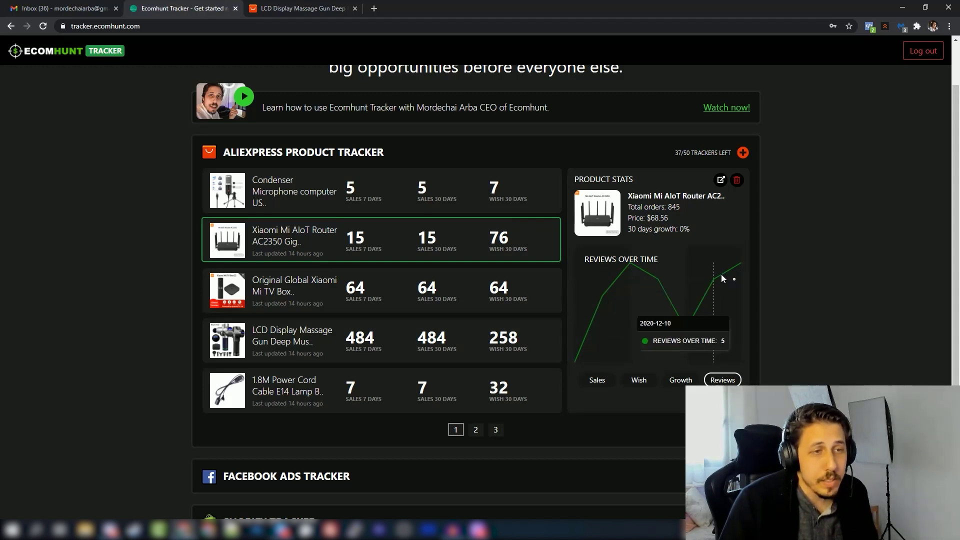
{"action": "scroll", "coordinate": [620, 375], "scroll_direction": "down", "scroll_amount": 1}
{"action": "scroll", "coordinate": [550, 320], "scroll_direction": "up", "scroll_amount": 2}
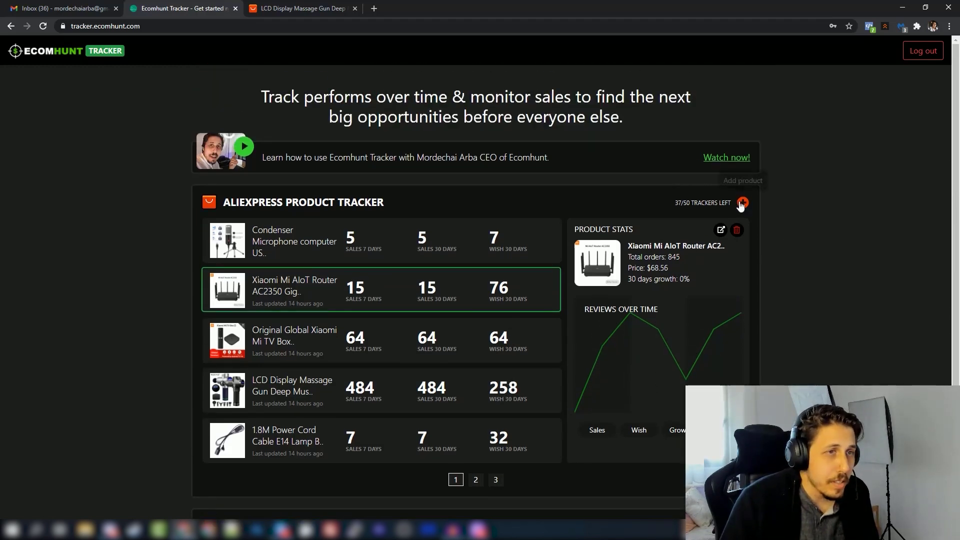
{"action": "triple_click", "coordinate": [714, 203]}
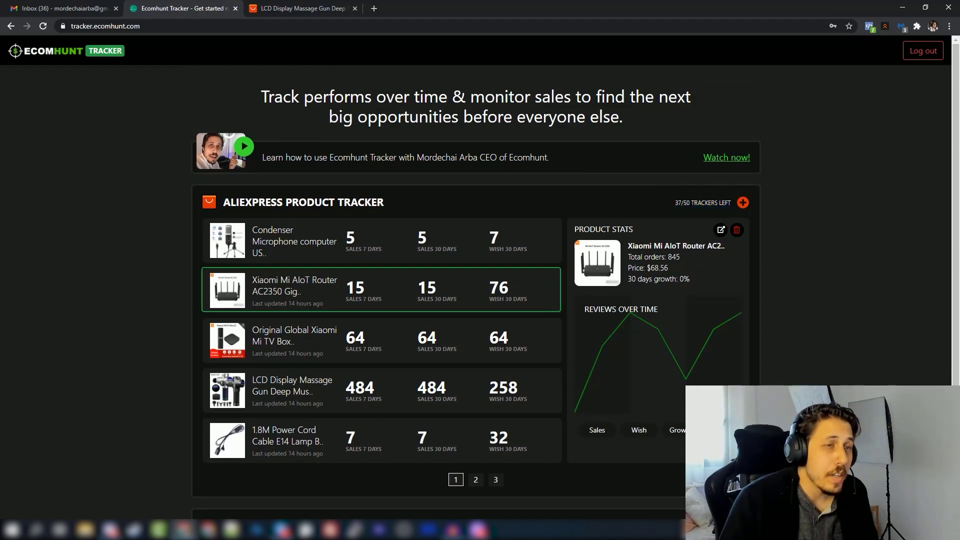
{"action": "scroll", "coordinate": [670, 159], "scroll_direction": "down", "scroll_amount": 1}
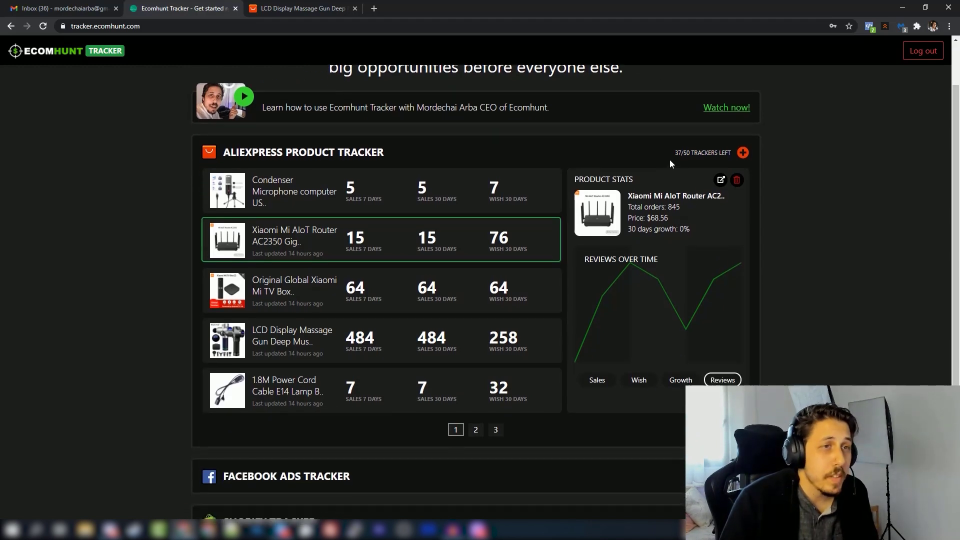
Show the Condenser Microphone stats, then begin adding a new product via the product ID or link field
{"action": "double_click", "coordinate": [705, 153]}
{"action": "left_click", "coordinate": [773, 158]}
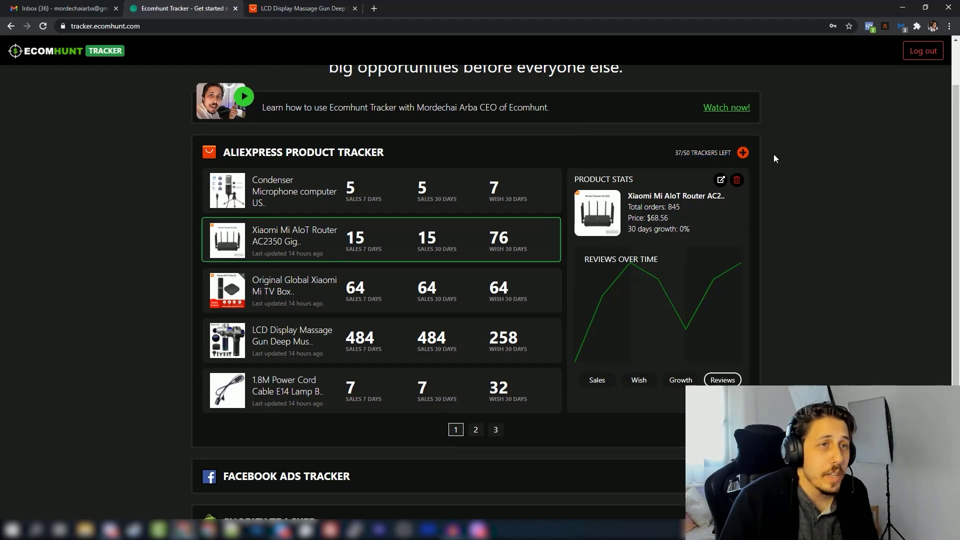
{"action": "scroll", "coordinate": [700, 190], "scroll_direction": "up", "scroll_amount": 1}
{"action": "left_click", "coordinate": [417, 242]}
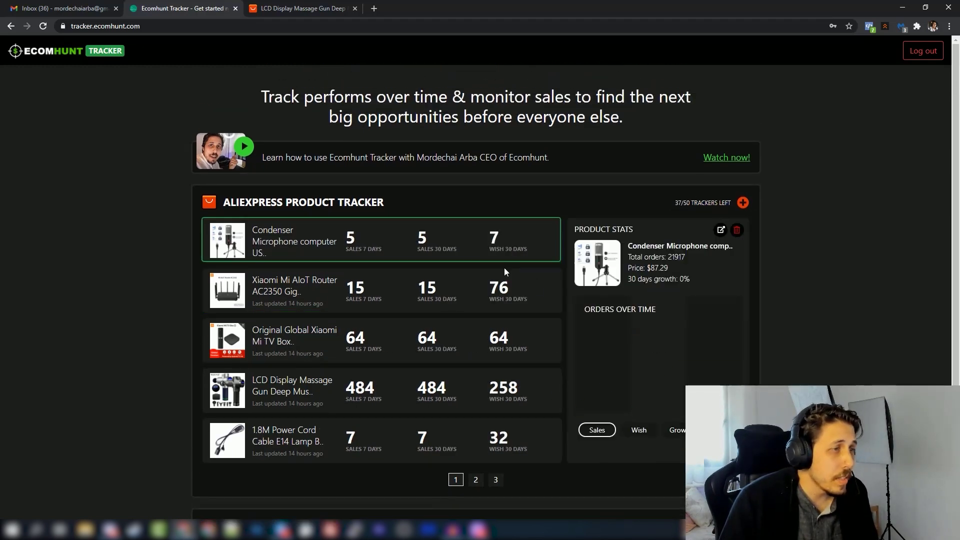
{"action": "left_click", "coordinate": [743, 204]}
{"action": "left_click", "coordinate": [639, 202]}
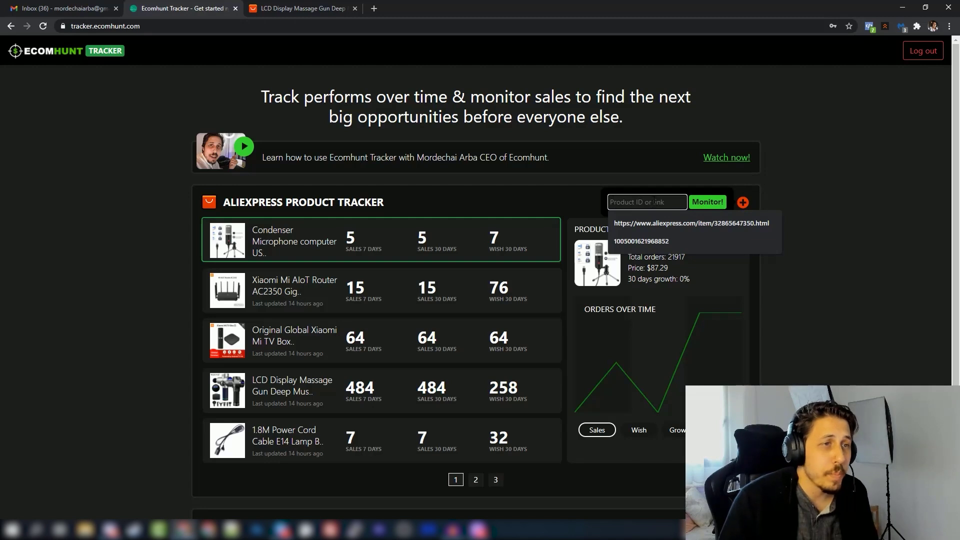
Go from the AliExpress homepage through Top Selection to the handmade resin incense burner product
{"action": "left_click", "coordinate": [280, 9]}
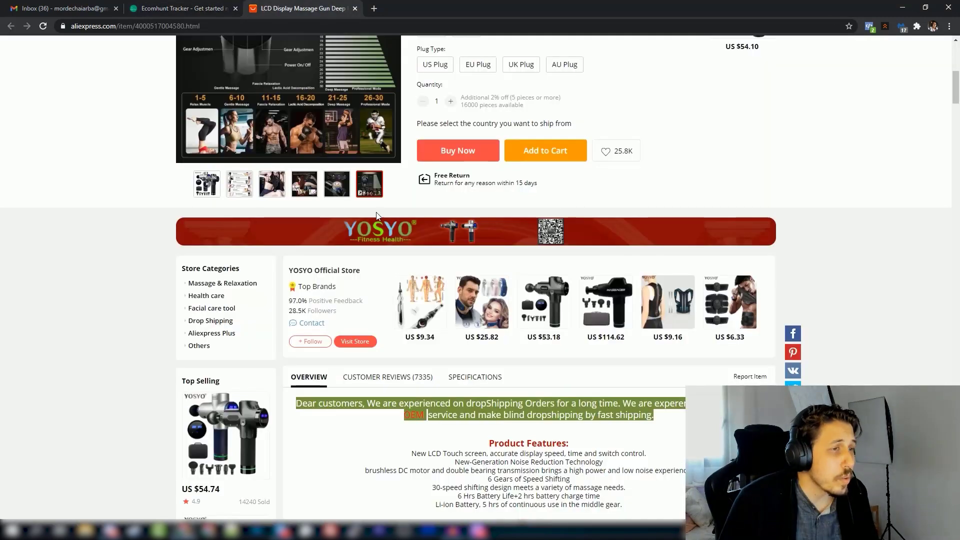
{"action": "scroll", "coordinate": [433, 272], "scroll_direction": "up", "scroll_amount": 7}
{"action": "left_click", "coordinate": [201, 118]}
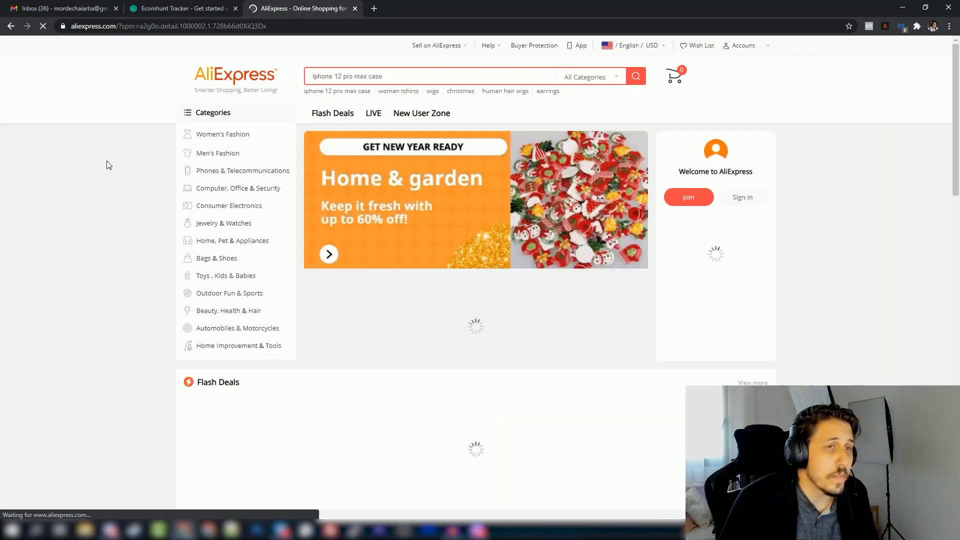
{"action": "scroll", "coordinate": [643, 243], "scroll_direction": "down", "scroll_amount": 4}
{"action": "scroll", "coordinate": [643, 238], "scroll_direction": "down", "scroll_amount": 8}
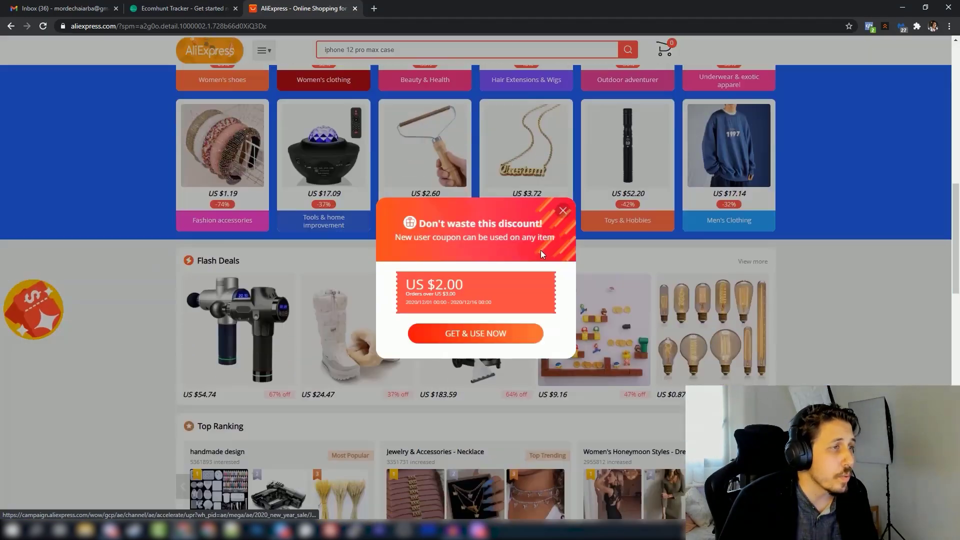
{"action": "left_click", "coordinate": [695, 236]}
{"action": "scroll", "coordinate": [695, 236], "scroll_direction": "down", "scroll_amount": 9}
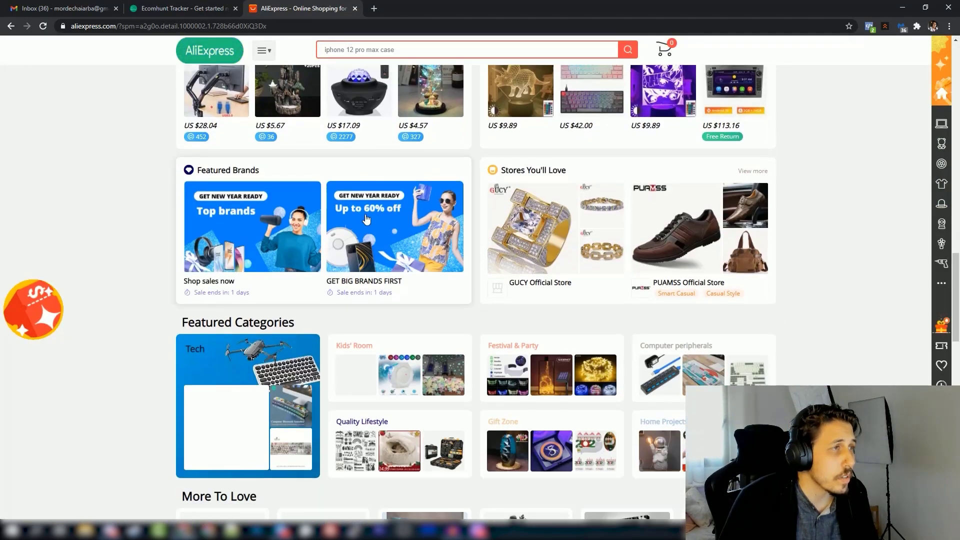
{"action": "left_click", "coordinate": [367, 218]}
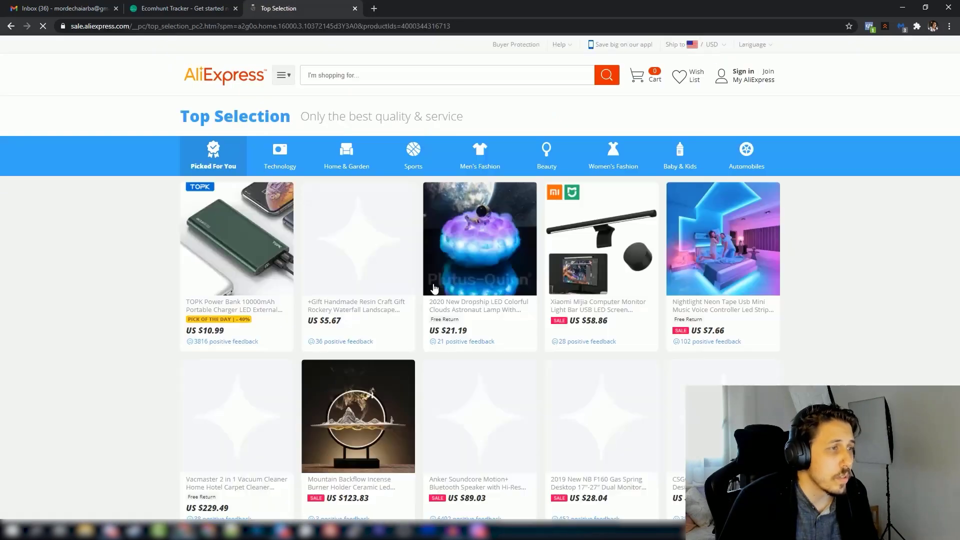
{"action": "left_click", "coordinate": [362, 220]}
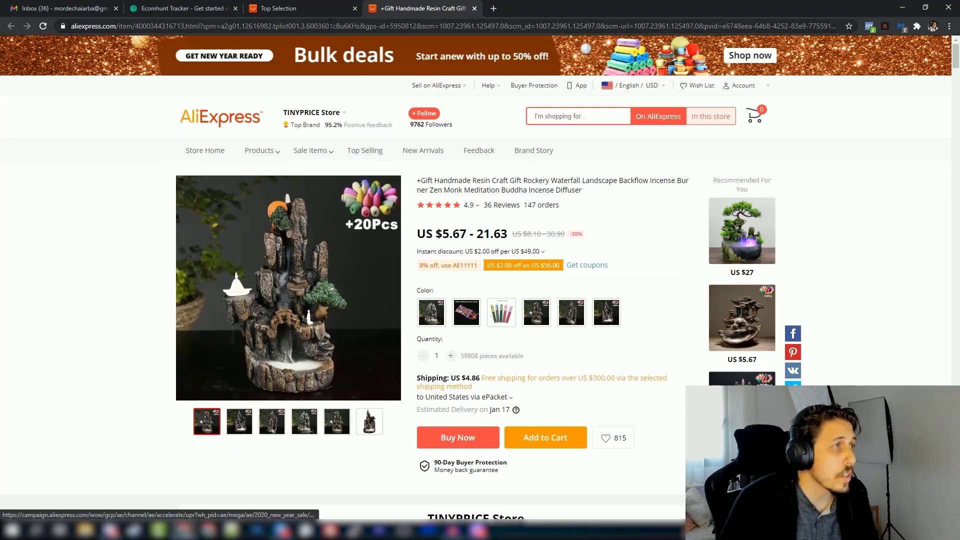
Select the product's address up to .html and bring up its editing menu
{"action": "left_click", "coordinate": [281, 25]}
{"action": "left_click", "coordinate": [282, 26]}
{"action": "double_click", "coordinate": [212, 25]}
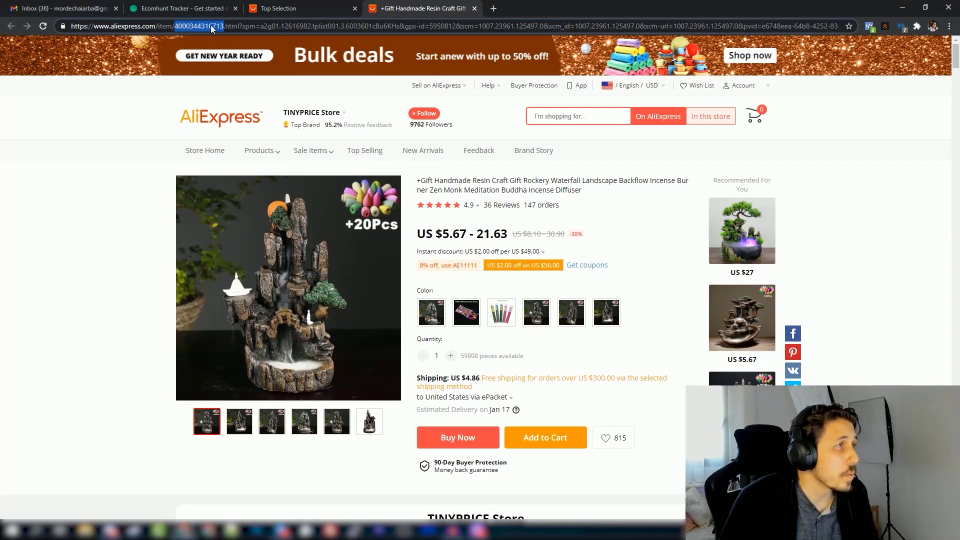
{"action": "left_click", "coordinate": [175, 26]}
{"action": "left_click_drag", "start_coordinate": [222, 26], "coordinate": [174, 26]}
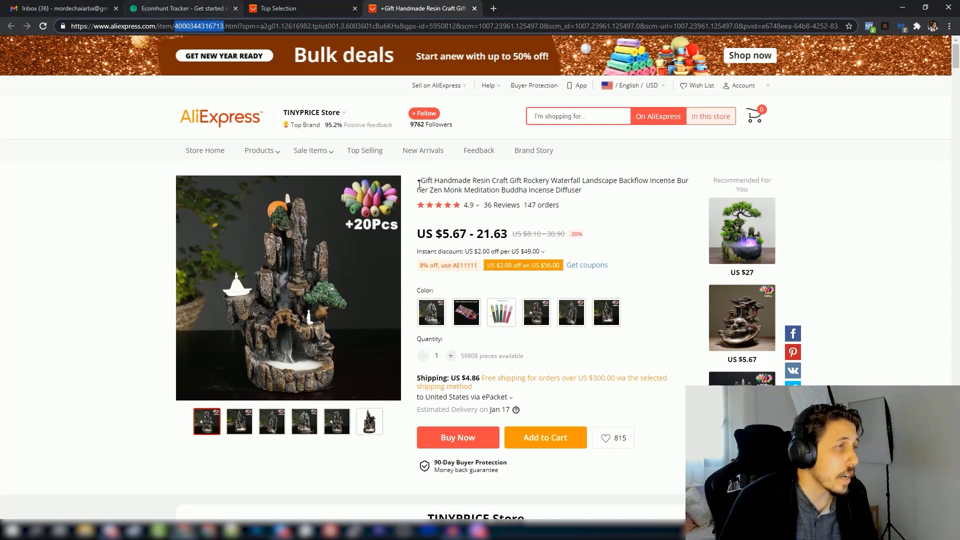
{"action": "left_click", "coordinate": [217, 26]}
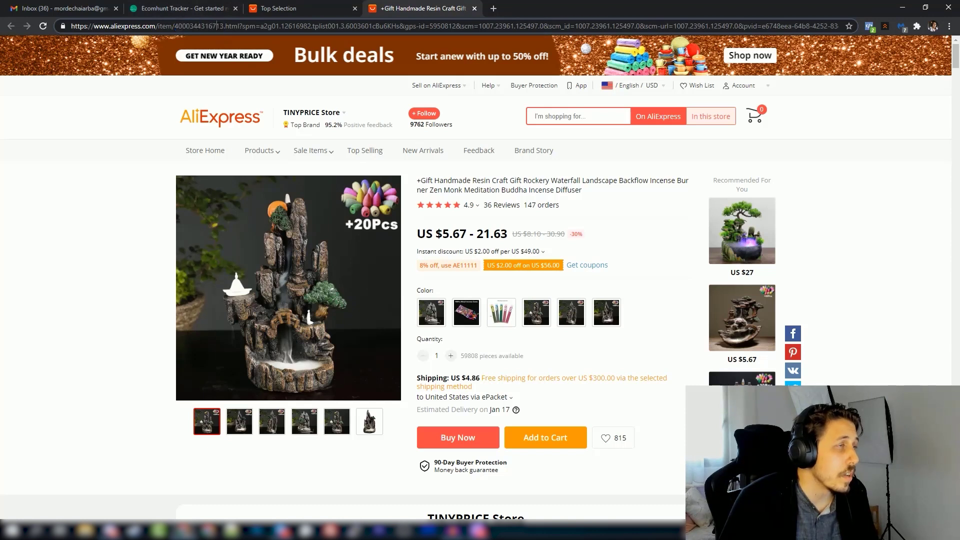
{"action": "left_click_drag", "start_coordinate": [240, 26], "coordinate": [56, 31]}
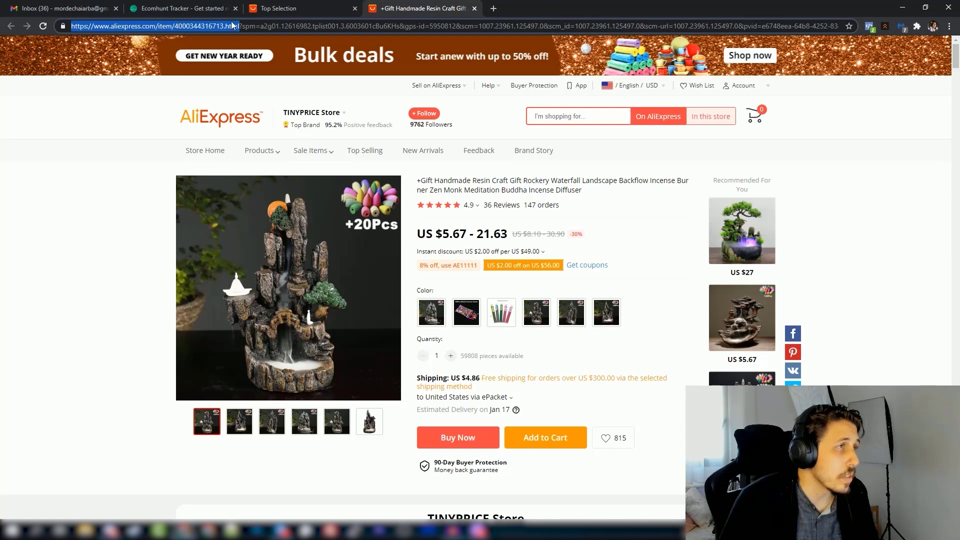
{"action": "right_click", "coordinate": [207, 26]}
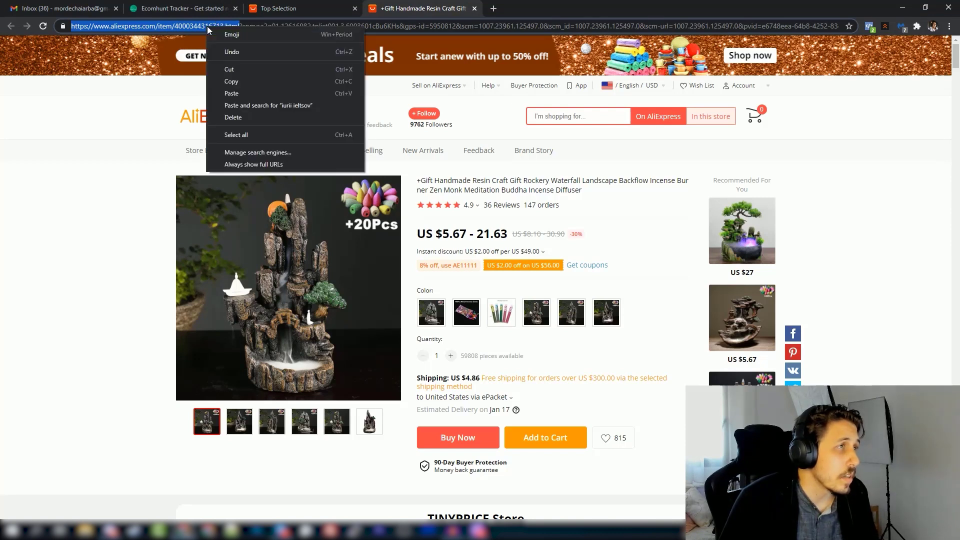
Copy the incense burner link, paste it into the tracker's product field, and start monitoring it
{"action": "left_click", "coordinate": [244, 78]}
{"action": "left_click", "coordinate": [166, 5]}
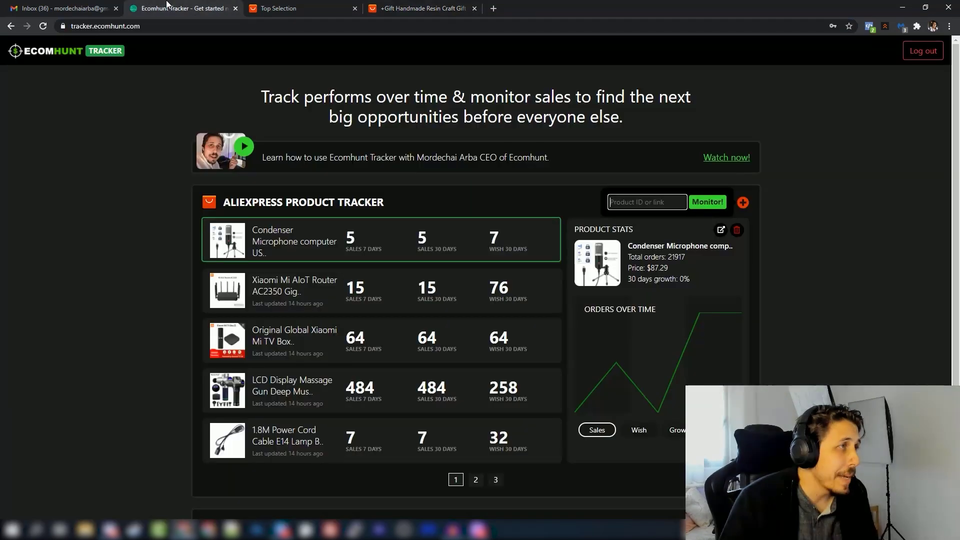
{"action": "right_click", "coordinate": [648, 203]}
{"action": "left_click", "coordinate": [697, 282]}
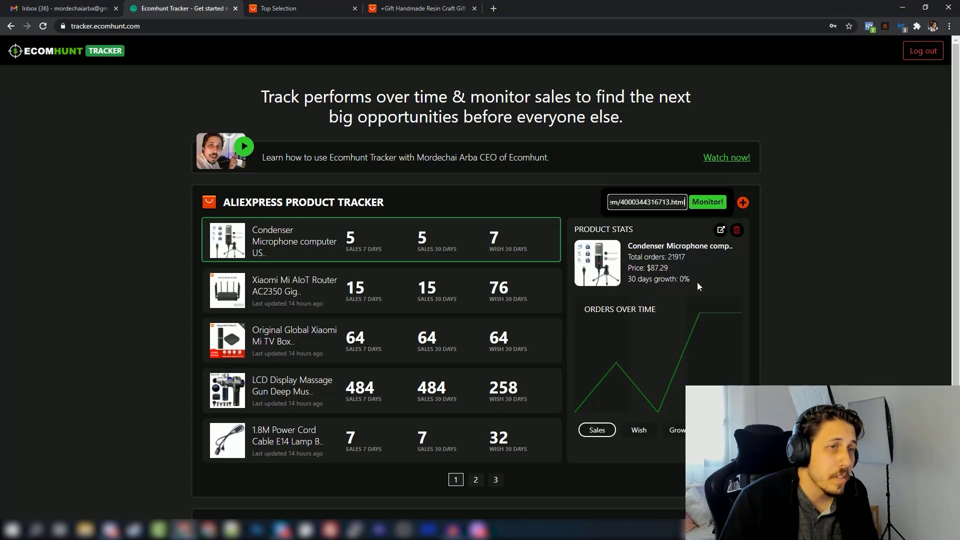
{"action": "left_click", "coordinate": [708, 201]}
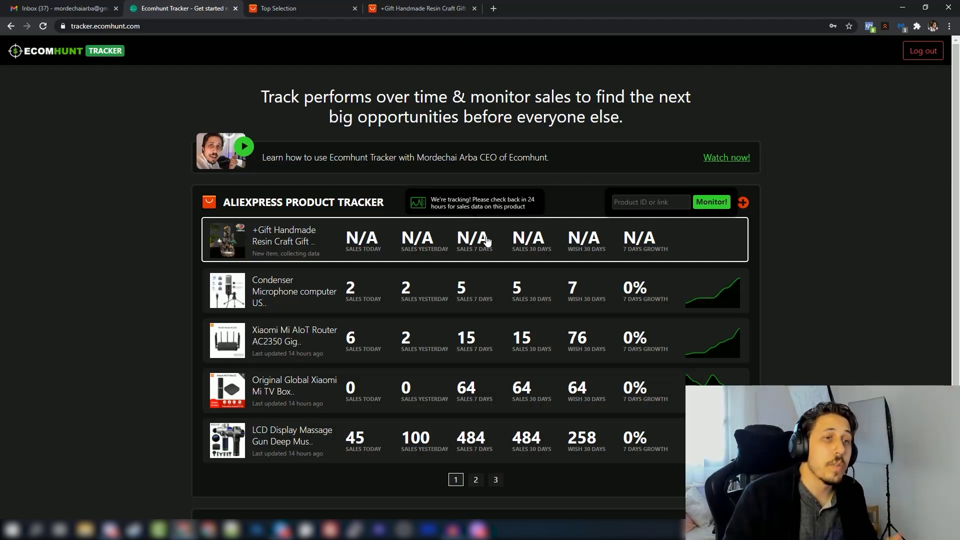
{"action": "scroll", "coordinate": [855, 230], "scroll_direction": "down", "scroll_amount": 1}
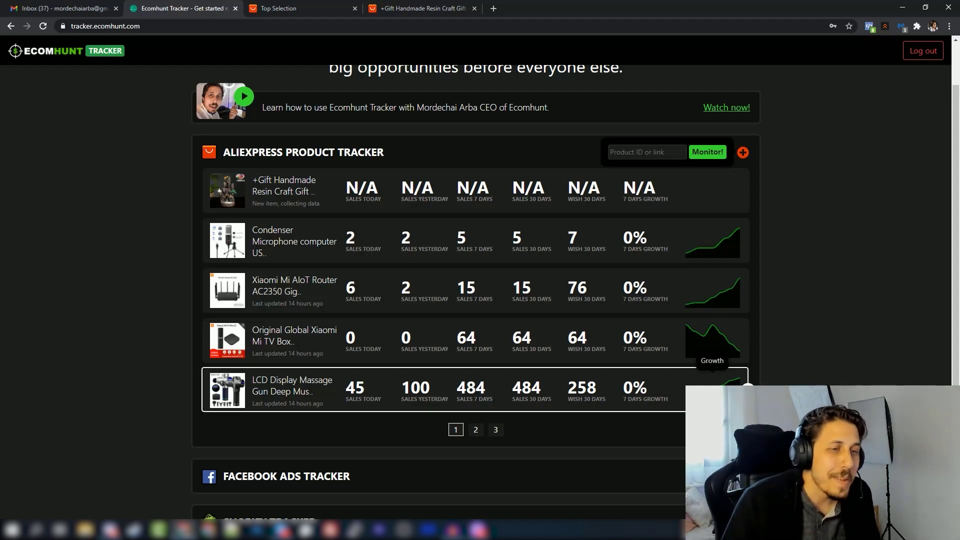
{"action": "left_click", "coordinate": [476, 431]}
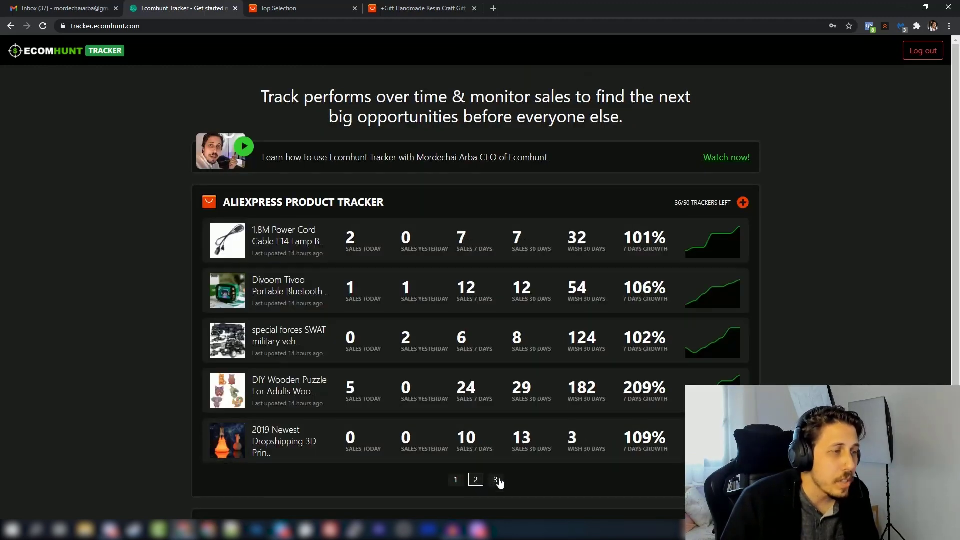
{"action": "left_click", "coordinate": [496, 479]}
{"action": "left_click", "coordinate": [455, 430]}
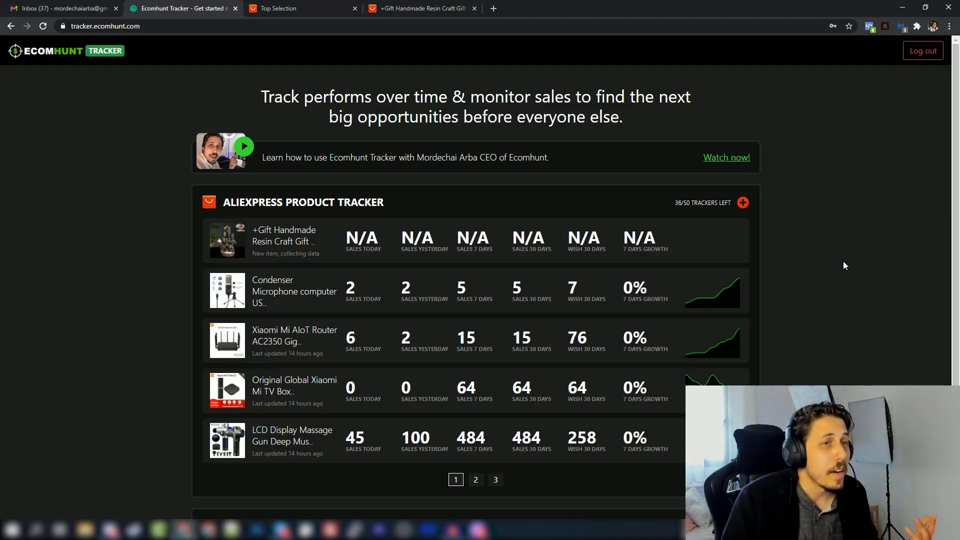
{"action": "scroll", "coordinate": [800, 330], "scroll_direction": "down", "scroll_amount": 1}
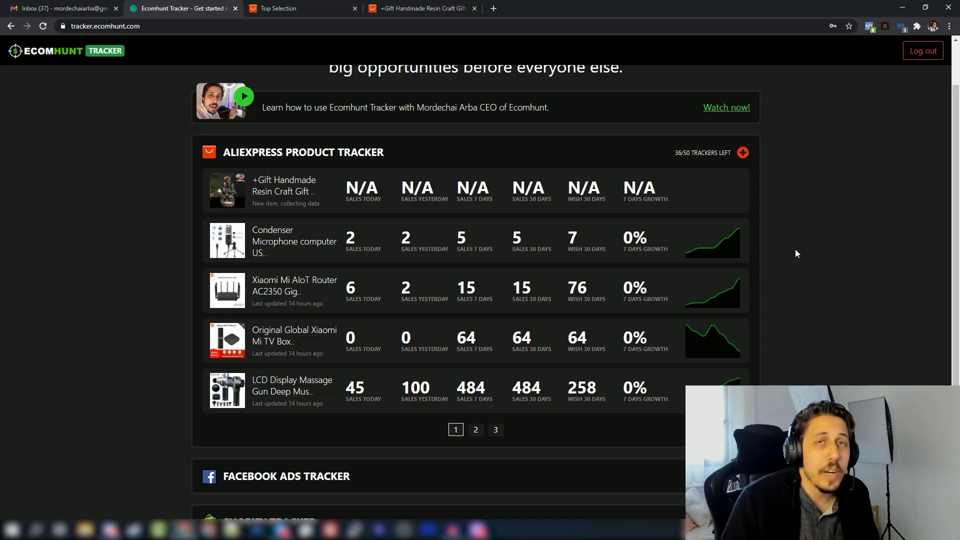
{"action": "scroll", "coordinate": [744, 272], "scroll_direction": "down", "scroll_amount": 1}
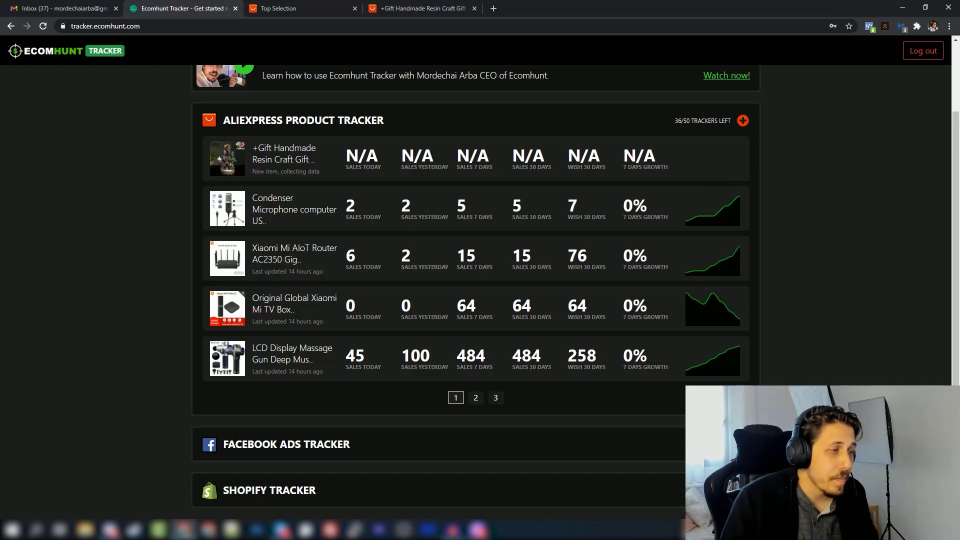
{"action": "left_click_drag", "start_coordinate": [230, 450], "coordinate": [406, 446]}
{"action": "left_click", "coordinate": [374, 444]}
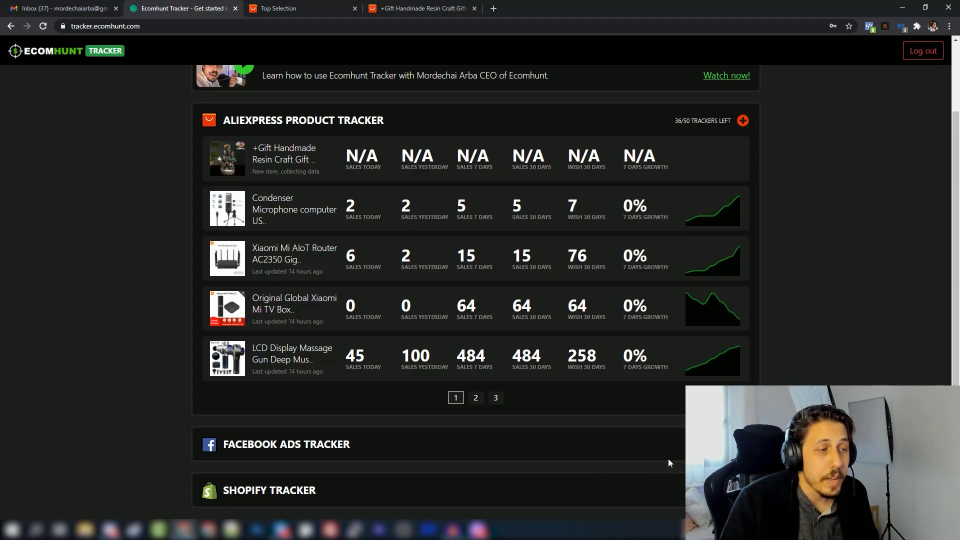
{"action": "left_click_drag", "start_coordinate": [220, 491], "coordinate": [350, 492]}
{"action": "left_click", "coordinate": [362, 493]}
{"action": "double_click", "coordinate": [361, 493]}
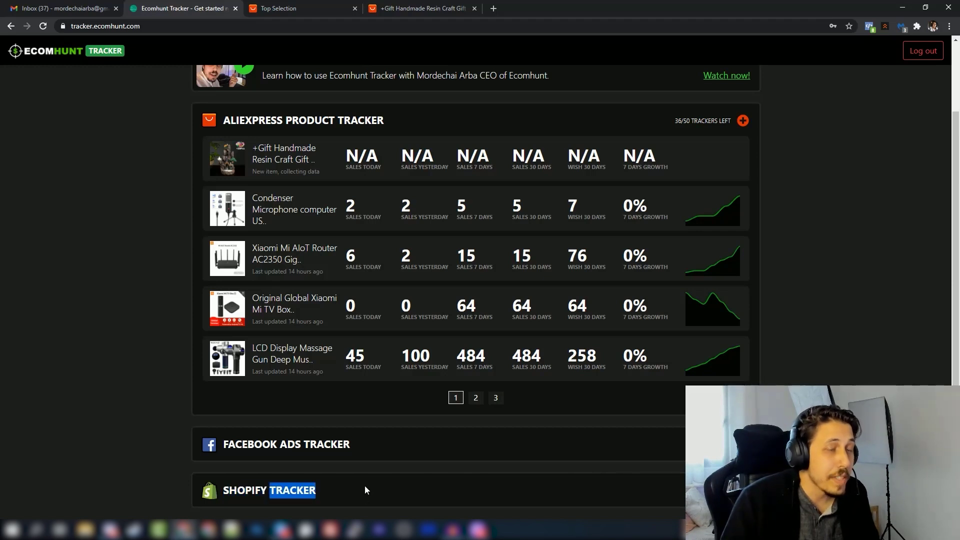
{"action": "left_click", "coordinate": [367, 490]}
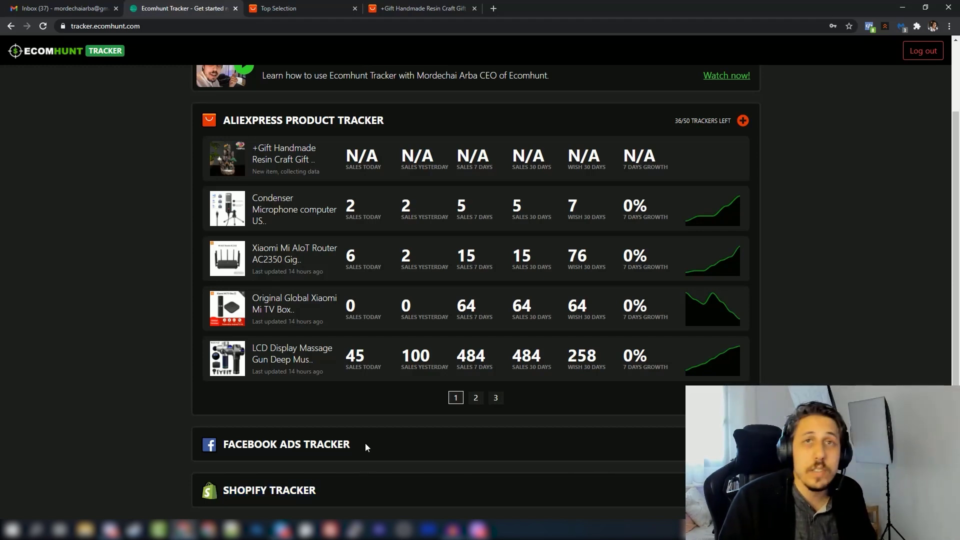
{"action": "scroll", "coordinate": [361, 425], "scroll_direction": "up", "scroll_amount": 2}
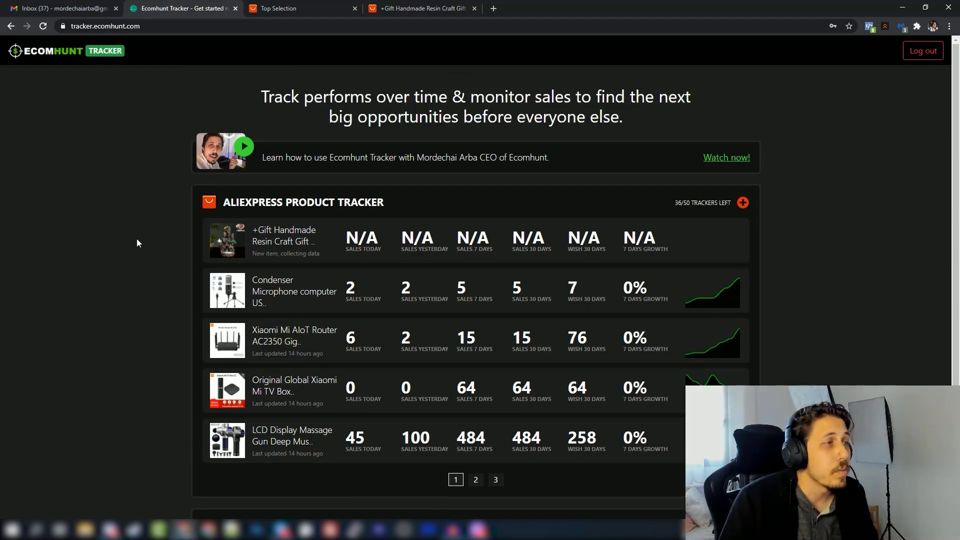